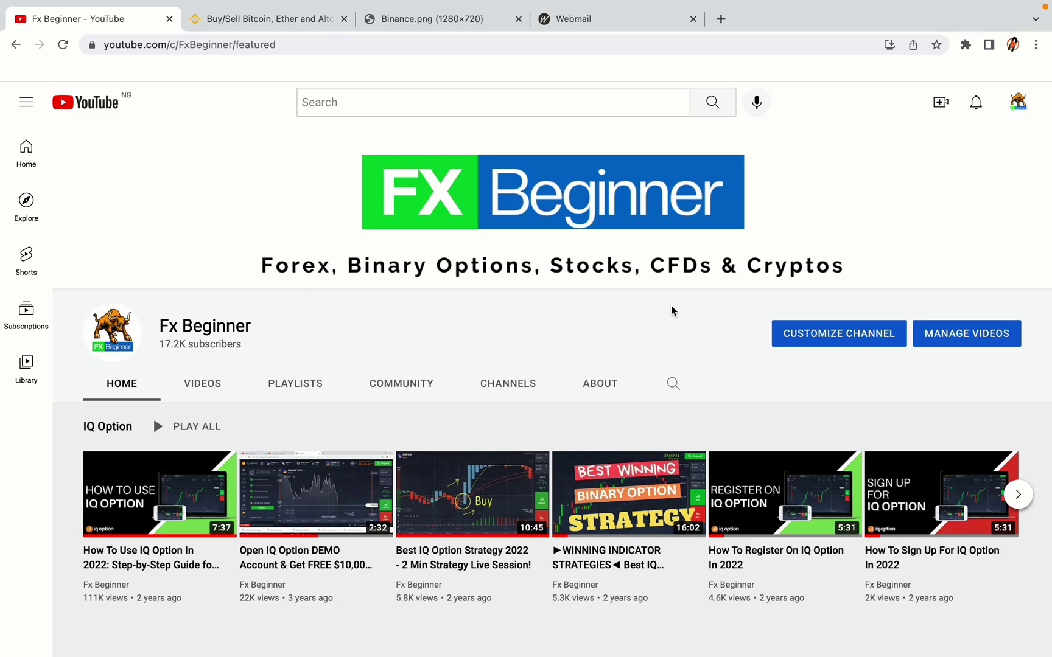
# - Switch to the Binance browser tab to show the homepage
pyautogui.click(263, 18)
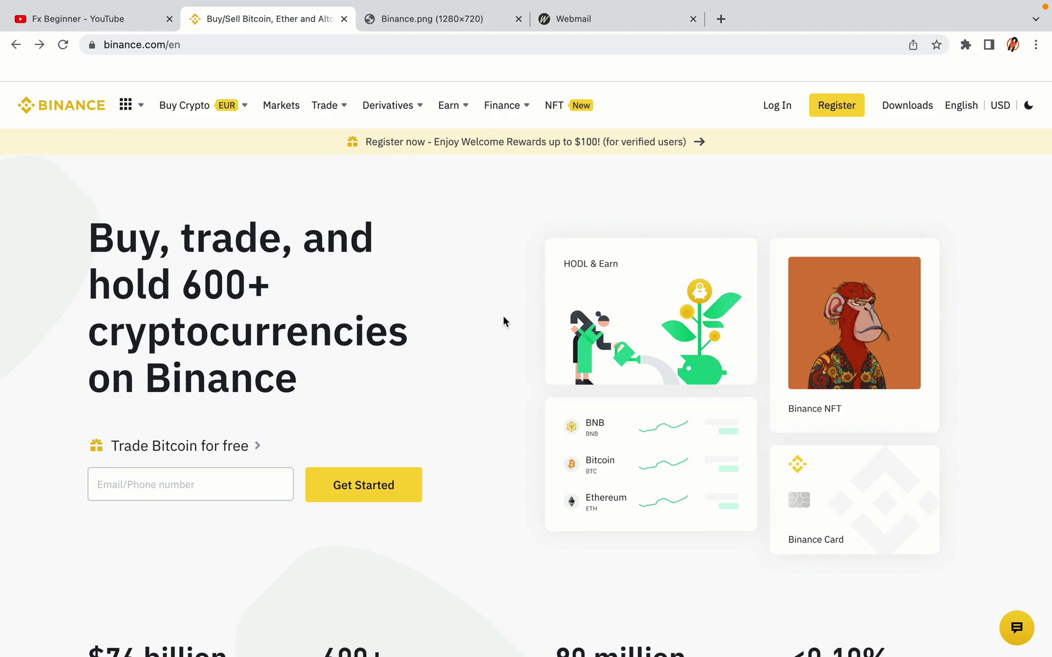
pyautogui.scroll(-5, 510, 362)
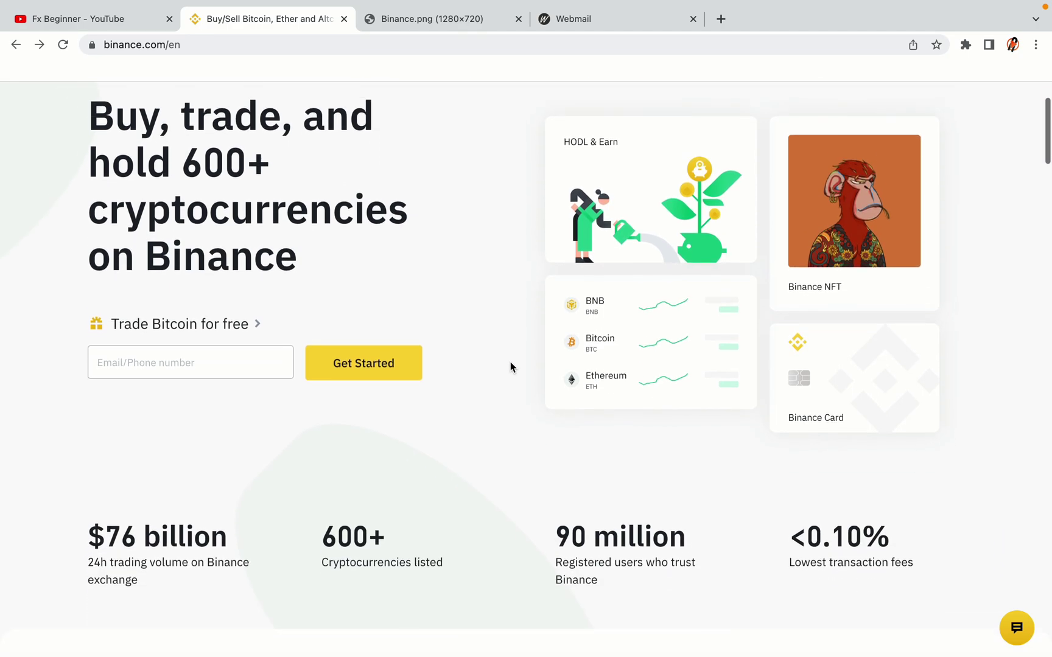
pyautogui.scroll(-1, 510, 362)
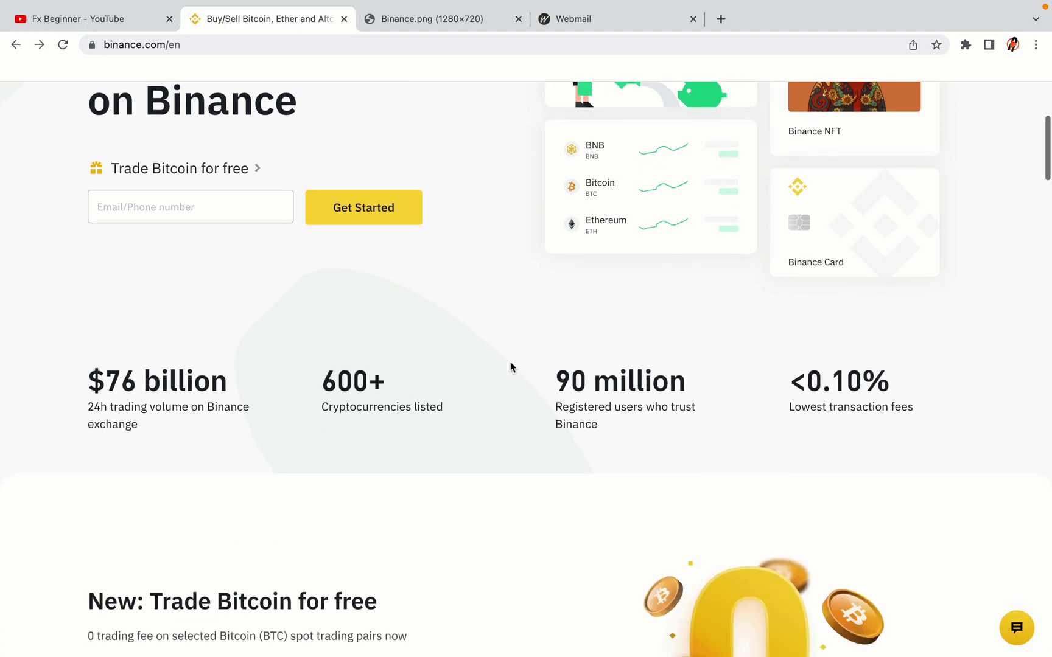
pyautogui.scroll(-5, 511, 362)
pyautogui.scroll(-2, 510, 361)
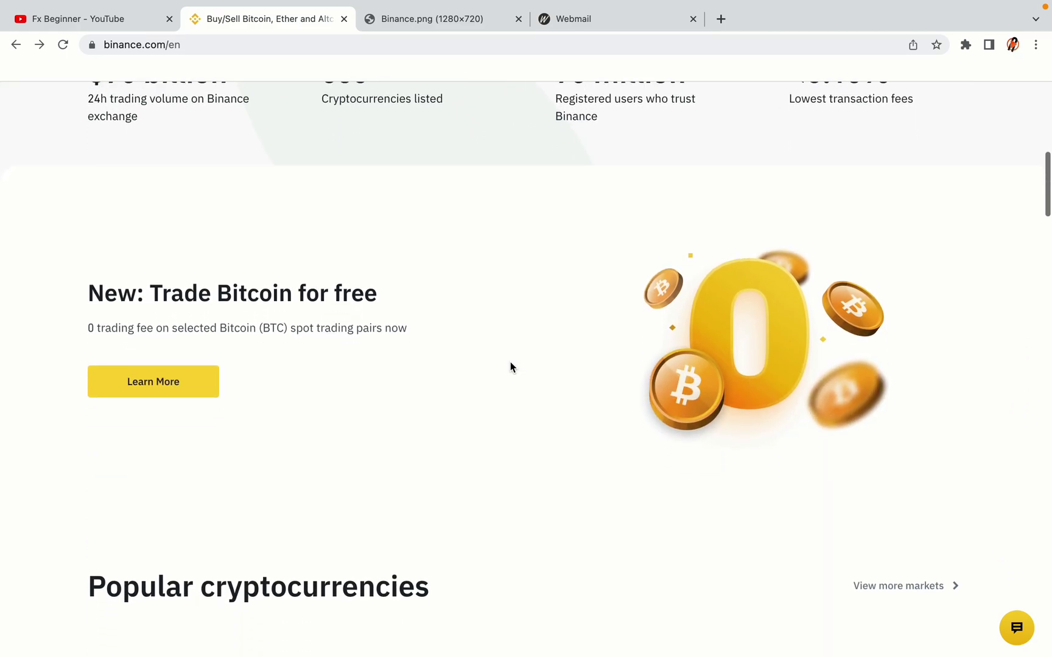
pyautogui.scroll(4, 510, 362)
pyautogui.scroll(1, 510, 362)
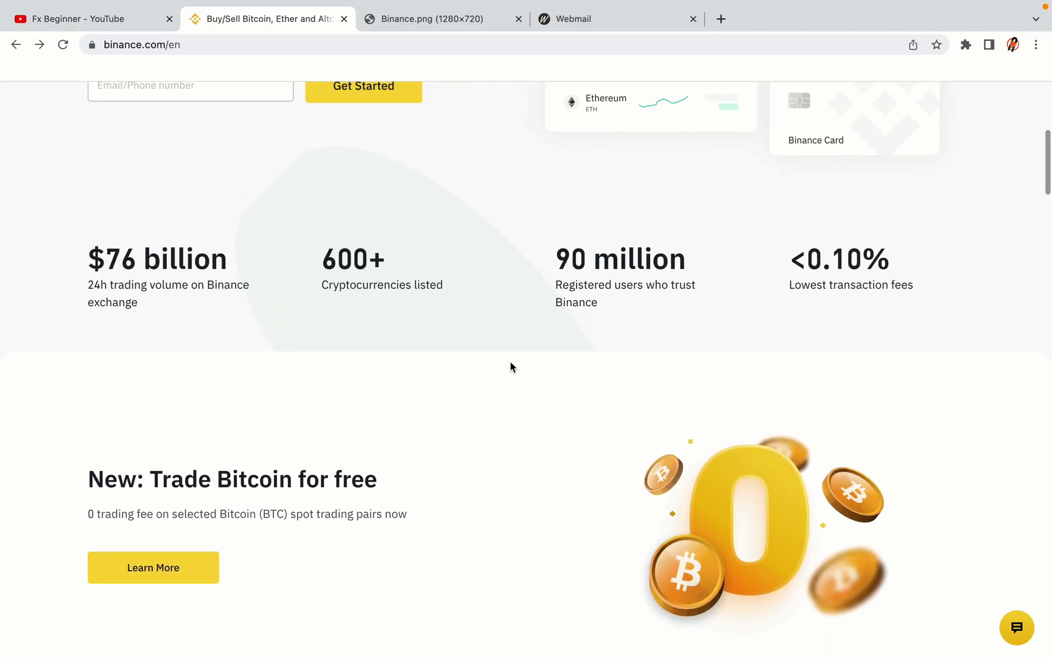
pyautogui.scroll(-5, 510, 362)
pyautogui.scroll(-2, 511, 362)
pyautogui.scroll(-1, 510, 361)
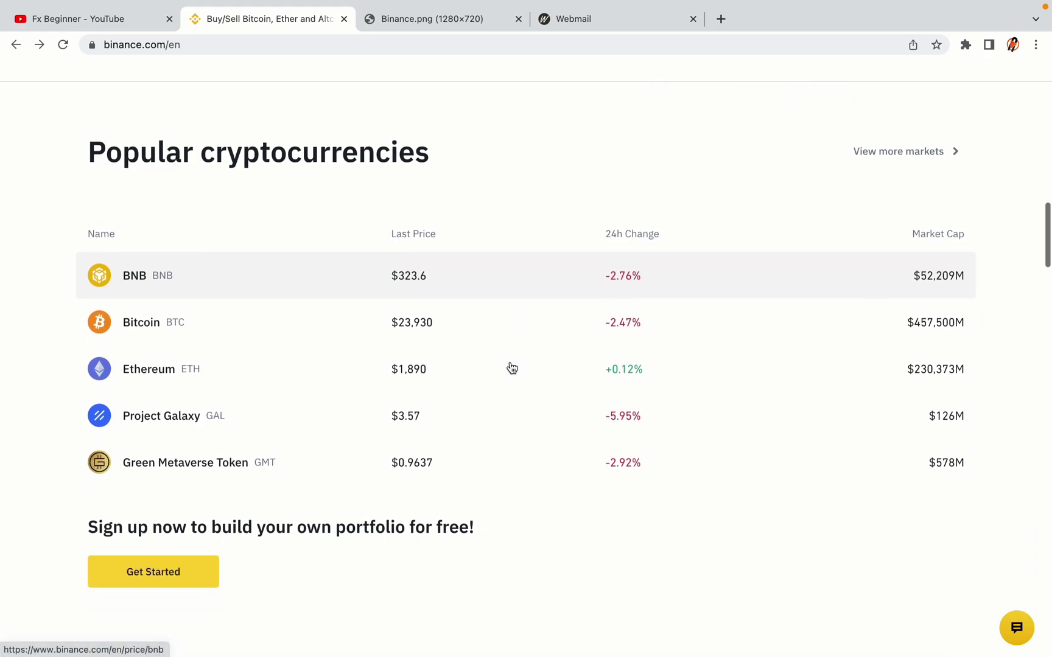
pyautogui.scroll(-4, 511, 367)
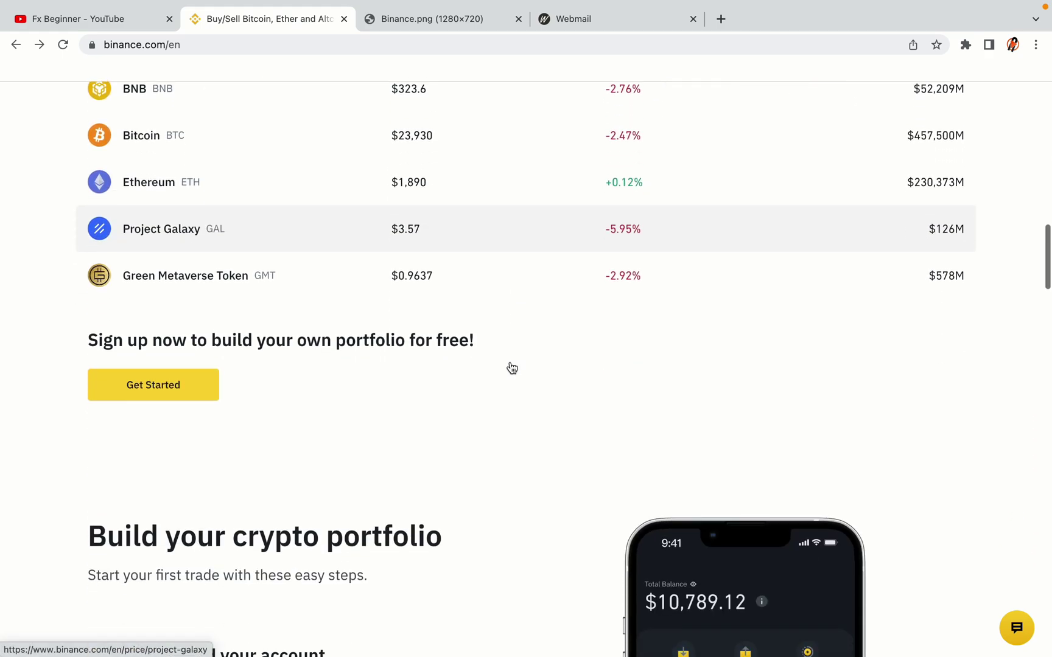
pyautogui.scroll(-5, 511, 367)
pyautogui.scroll(-3, 510, 366)
pyautogui.scroll(-1, 511, 367)
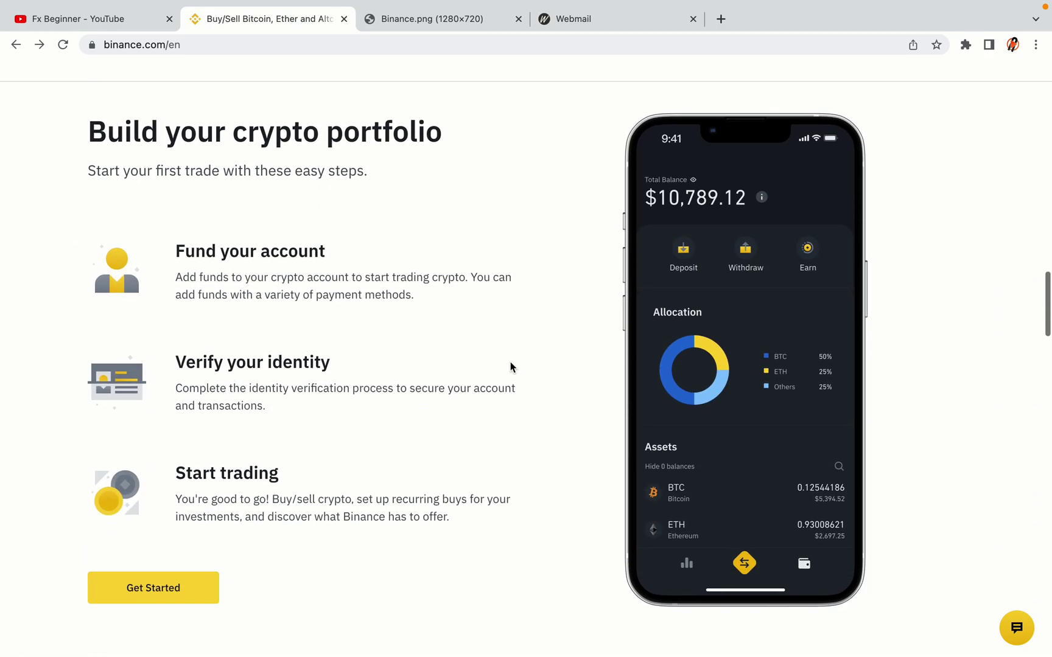
pyautogui.scroll(-5, 511, 367)
pyautogui.scroll(-4, 510, 367)
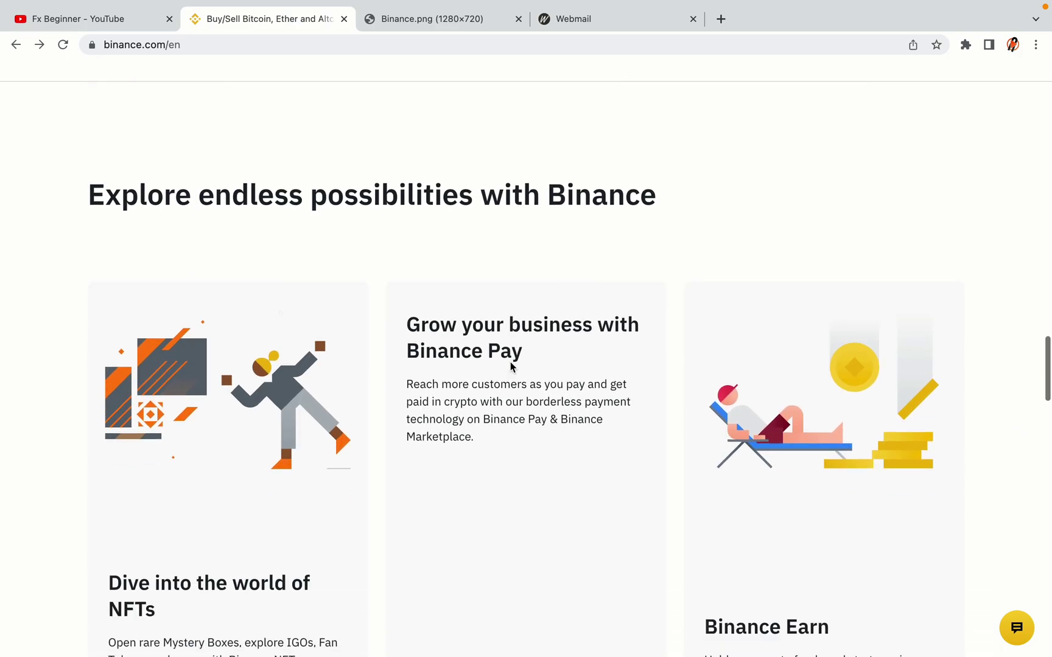
pyautogui.scroll(-1, 511, 367)
pyautogui.scroll(-5, 510, 367)
pyautogui.scroll(-3, 510, 367)
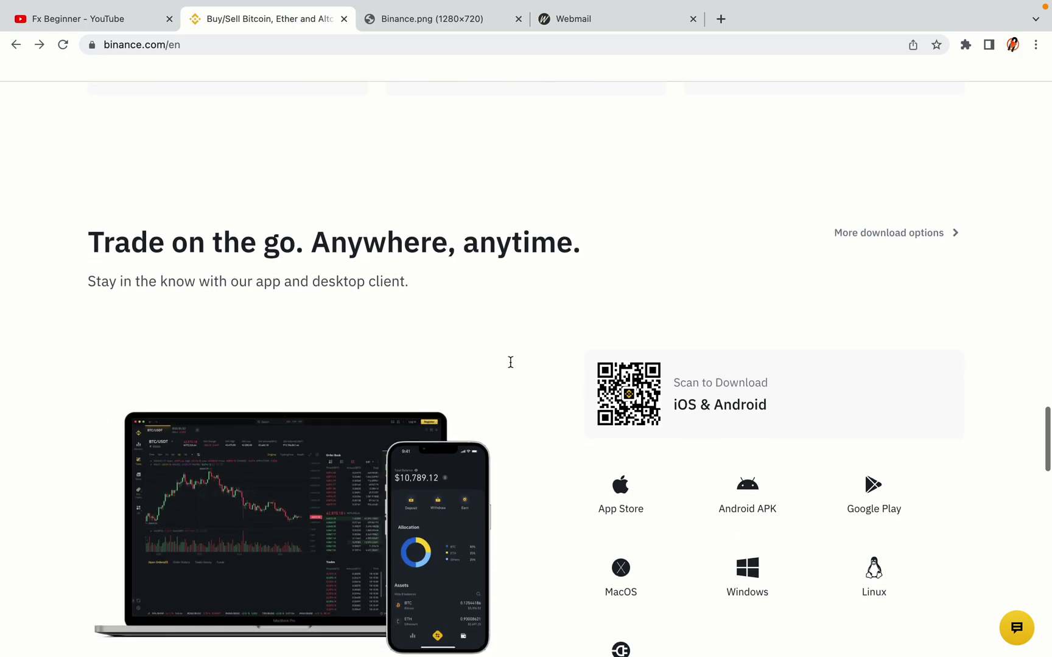
pyautogui.scroll(-2, 511, 361)
pyautogui.scroll(-6, 510, 362)
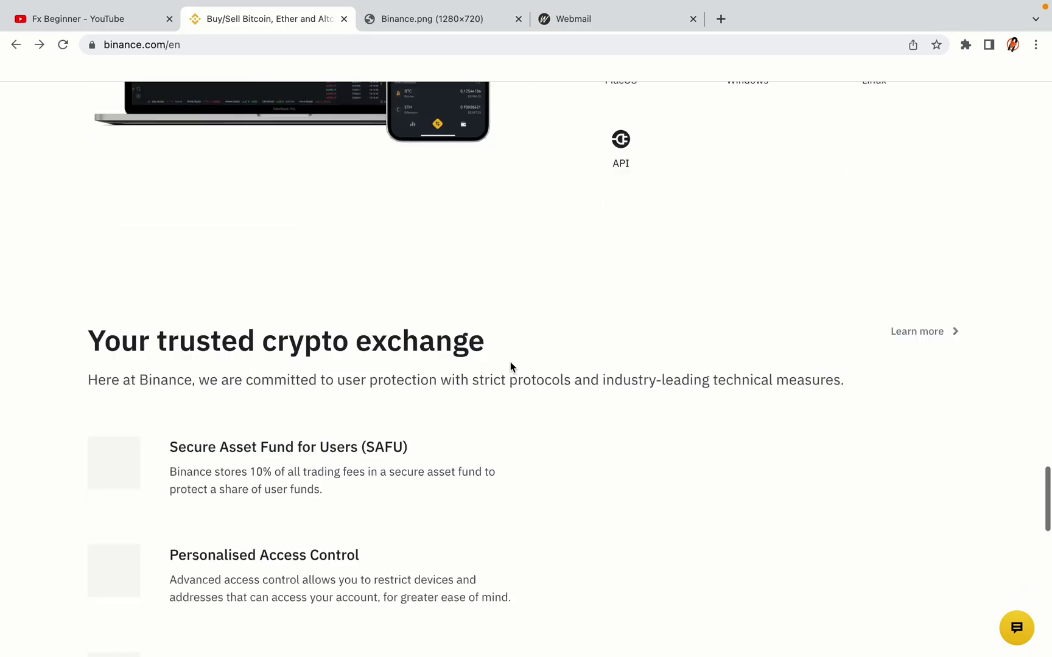
pyautogui.scroll(-5, 510, 362)
pyautogui.scroll(-1, 511, 362)
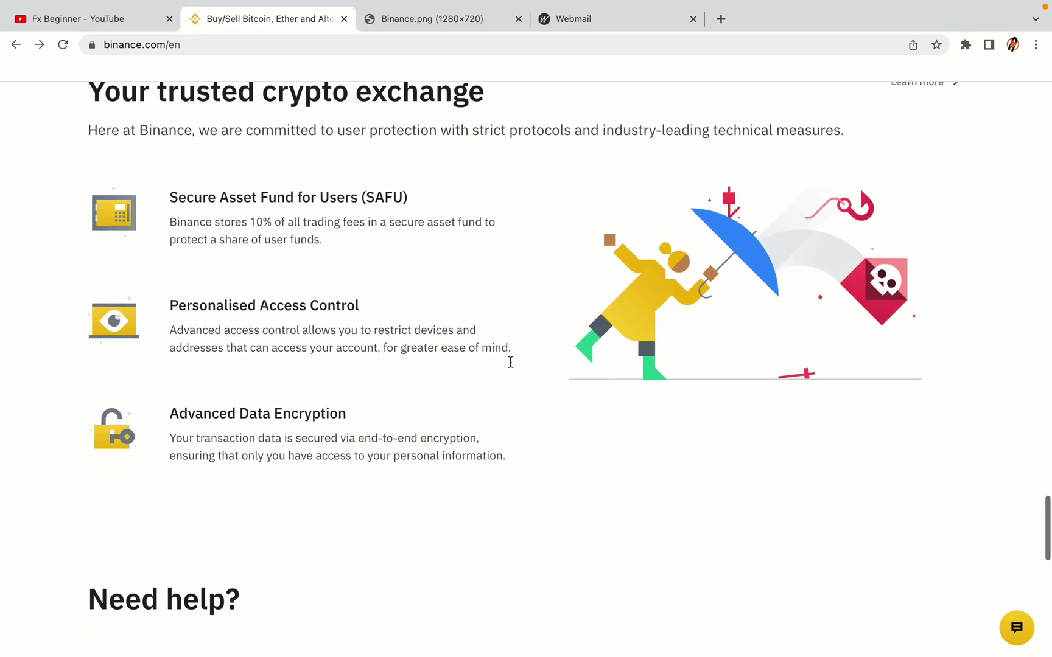
pyautogui.scroll(-8, 510, 362)
pyautogui.scroll(-1, 510, 362)
pyautogui.scroll(-1, 510, 362)
pyautogui.scroll(12, 510, 362)
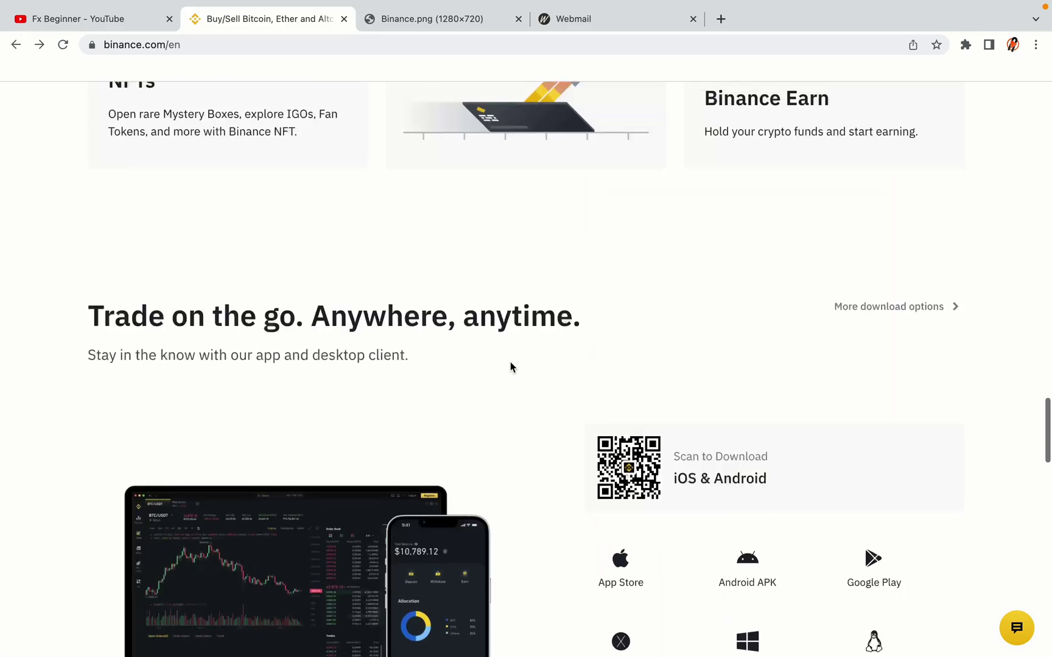
pyautogui.scroll(10, 510, 368)
pyautogui.scroll(5, 510, 367)
pyautogui.scroll(5, 510, 368)
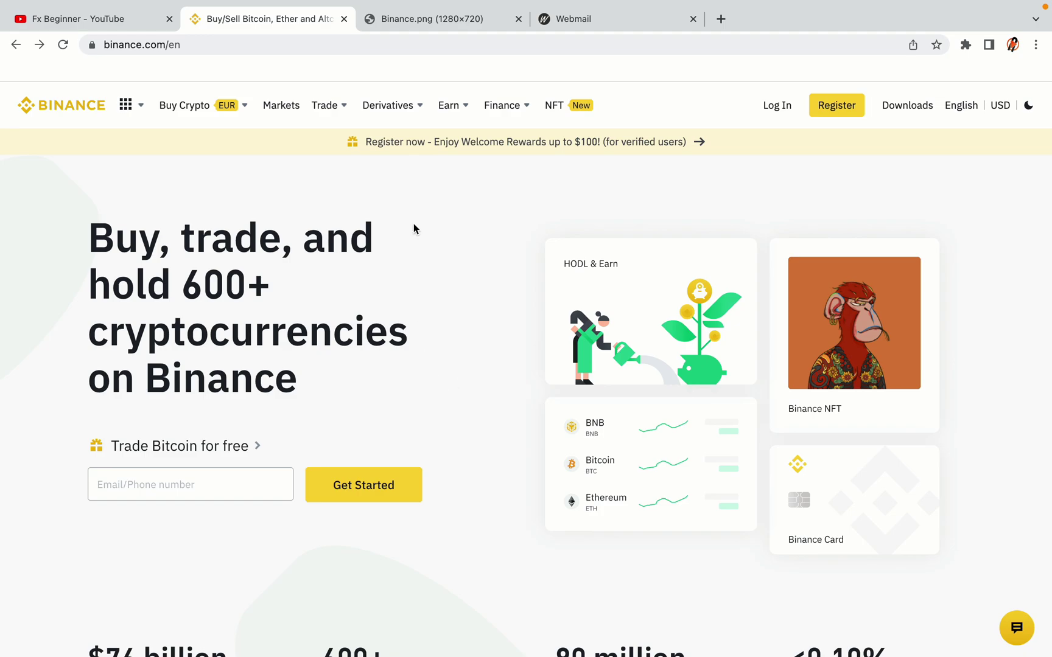
pyautogui.click(428, 18)
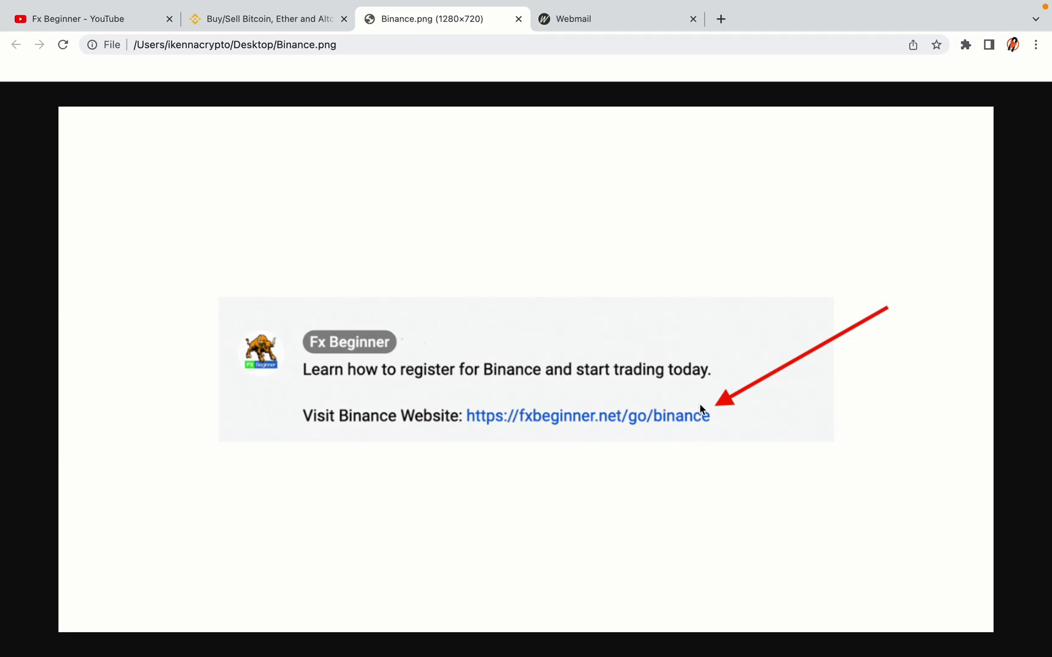
pyautogui.hotkey('ctrl', 'shift', 'Tab')
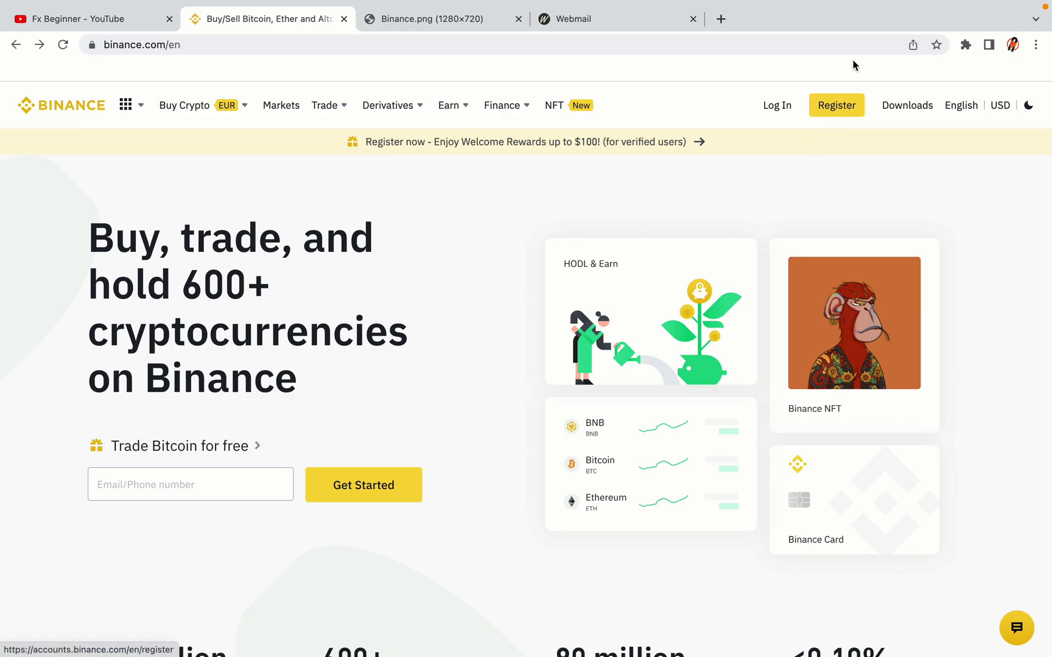
# - Choose 'Sign up with phone or email' to start a new Binance registration
pyautogui.click(845, 109)
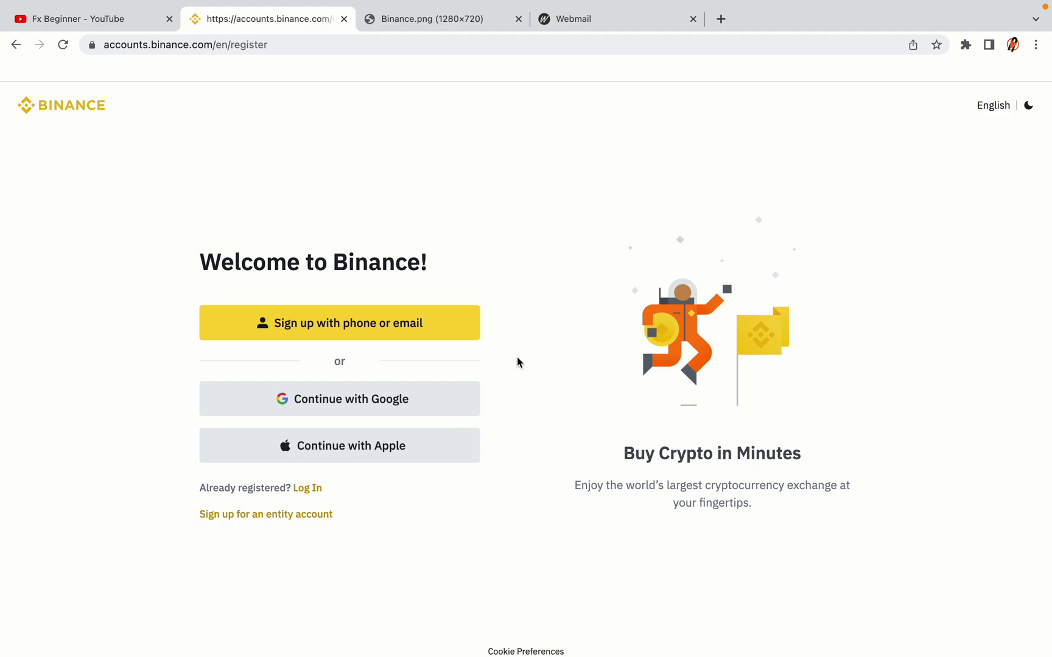
# - Fill in email and password, accept the Terms of Service and create the personal account
pyautogui.click(435, 334)
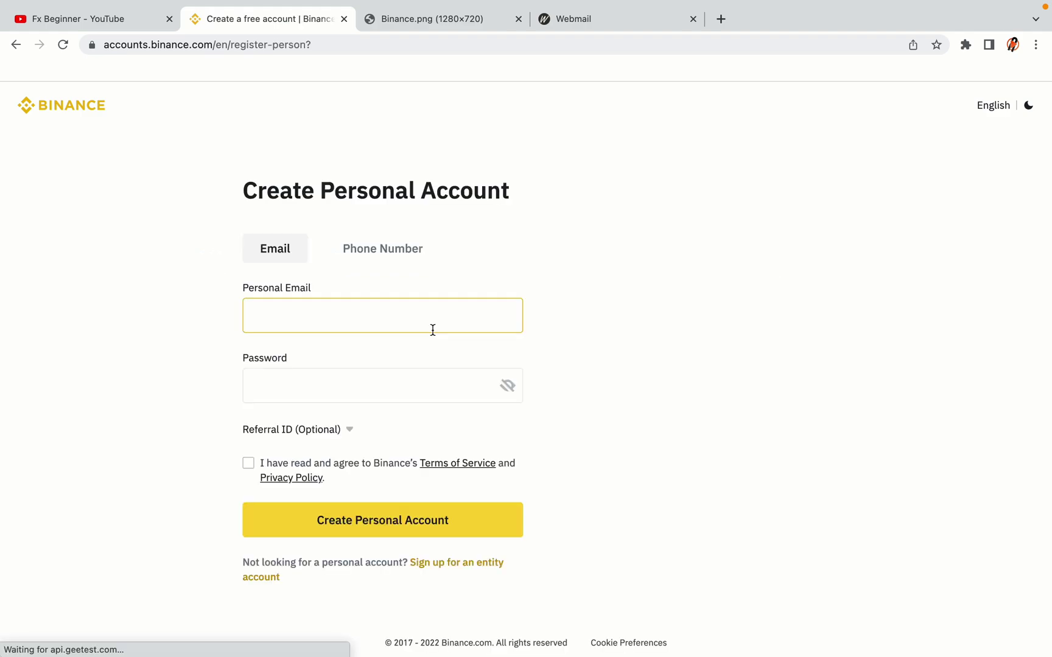
pyautogui.click(643, 373)
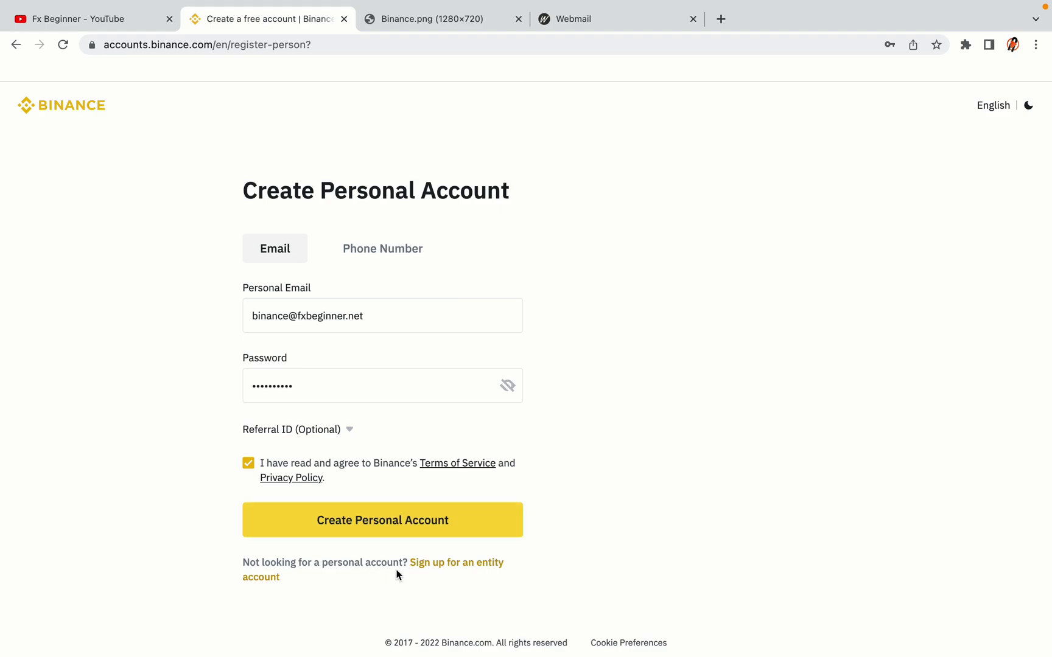
pyautogui.click(402, 527)
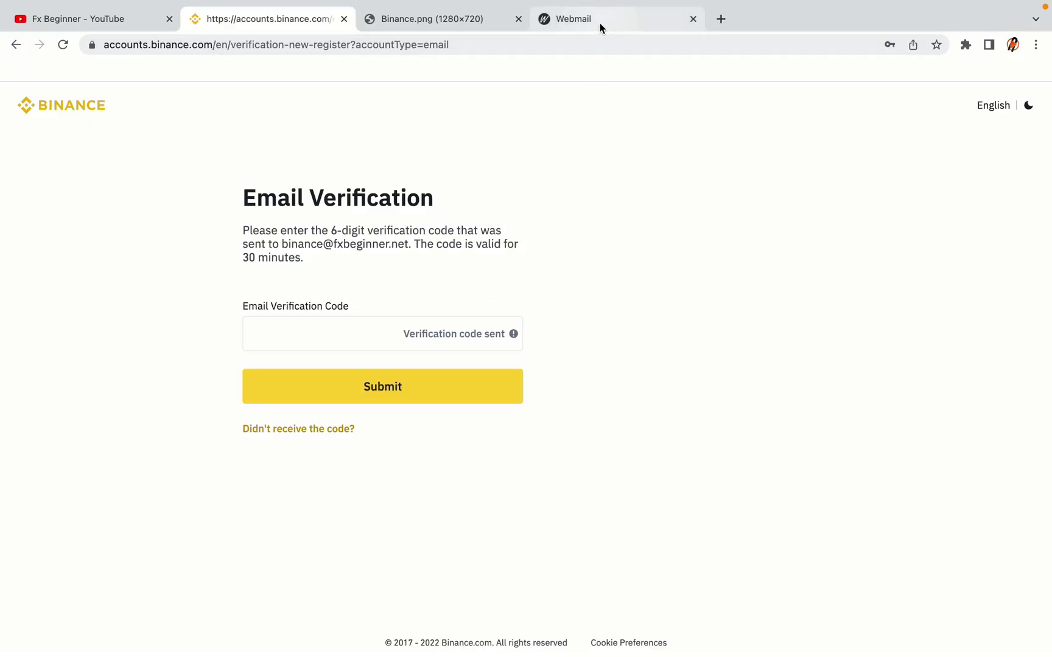
# - Switch to the Webmail tab holding the Binance registration email
pyautogui.moveTo(600, 20); pyautogui.dragTo(436, 19)
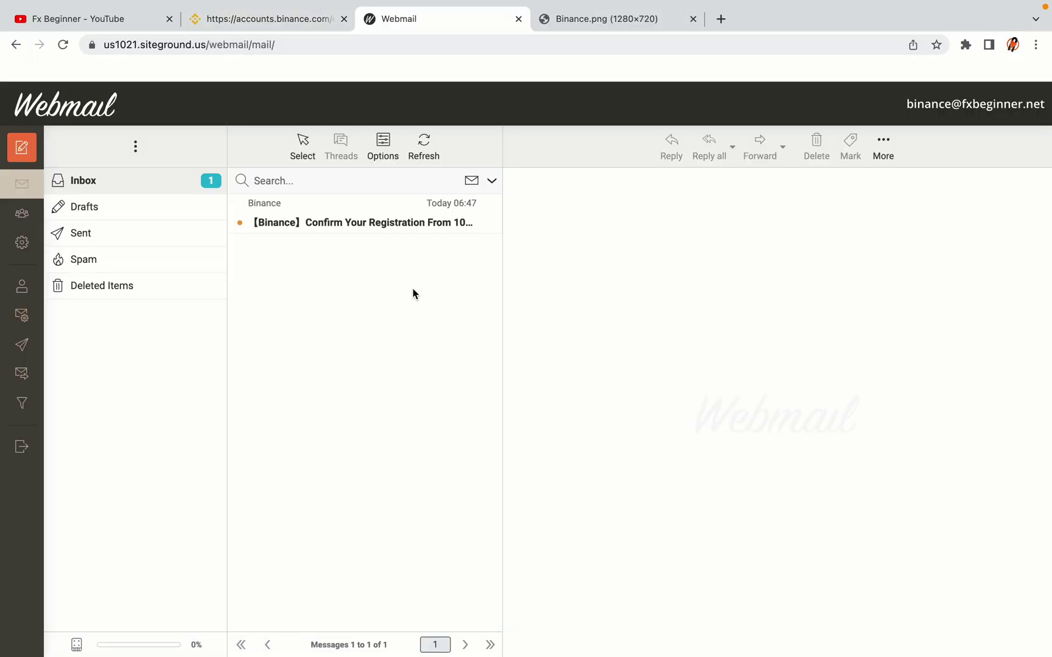
pyautogui.moveTo(362, 214)
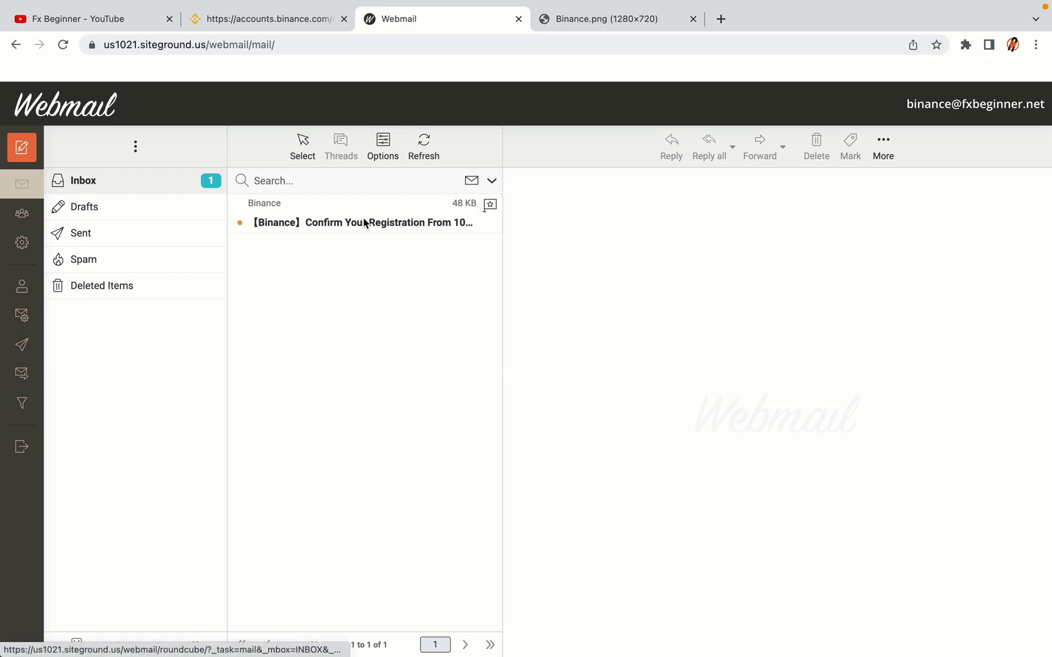
pyautogui.click(362, 222)
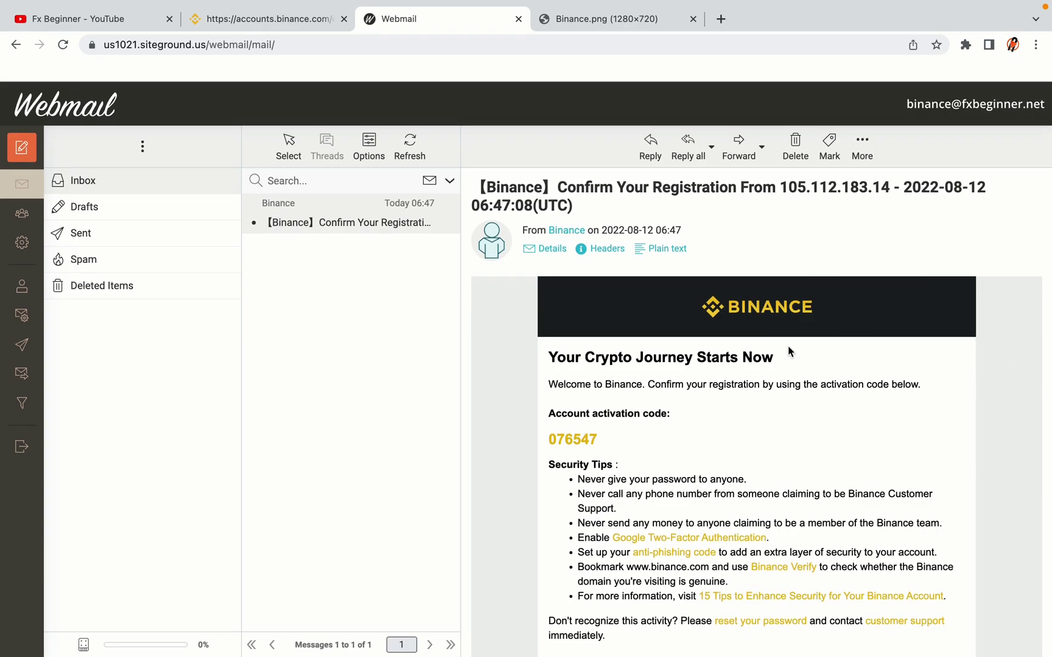
pyautogui.scroll(-3, 788, 346)
pyautogui.scroll(1, 789, 351)
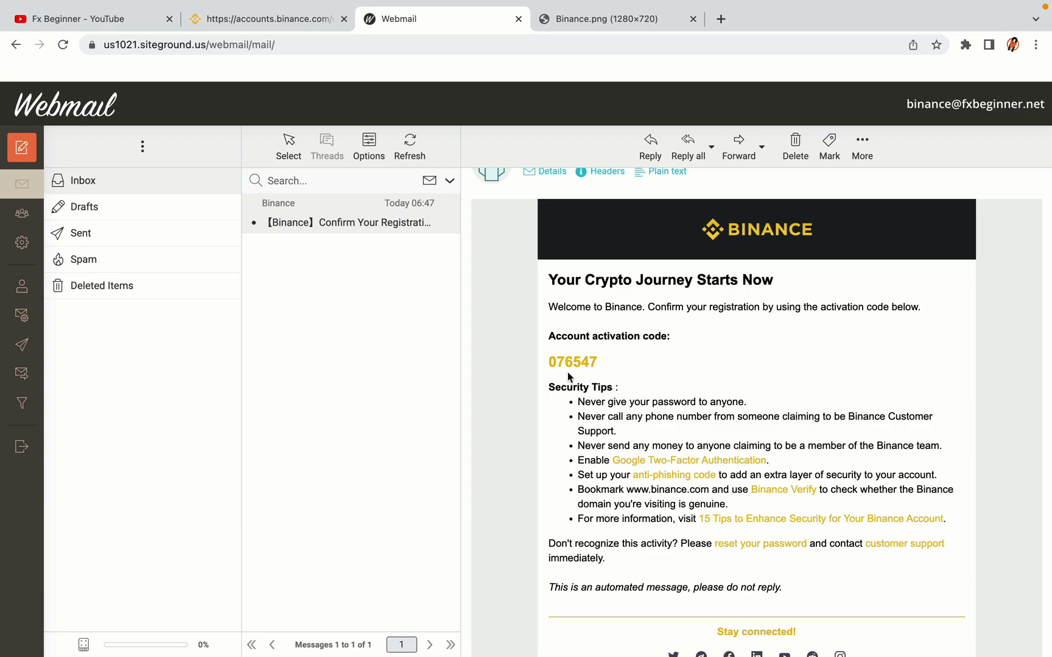
pyautogui.moveTo(548, 361); pyautogui.dragTo(598, 362)
pyautogui.click(578, 362)
pyautogui.moveTo(548, 362); pyautogui.dragTo(594, 362)
pyautogui.rightClick(584, 362)
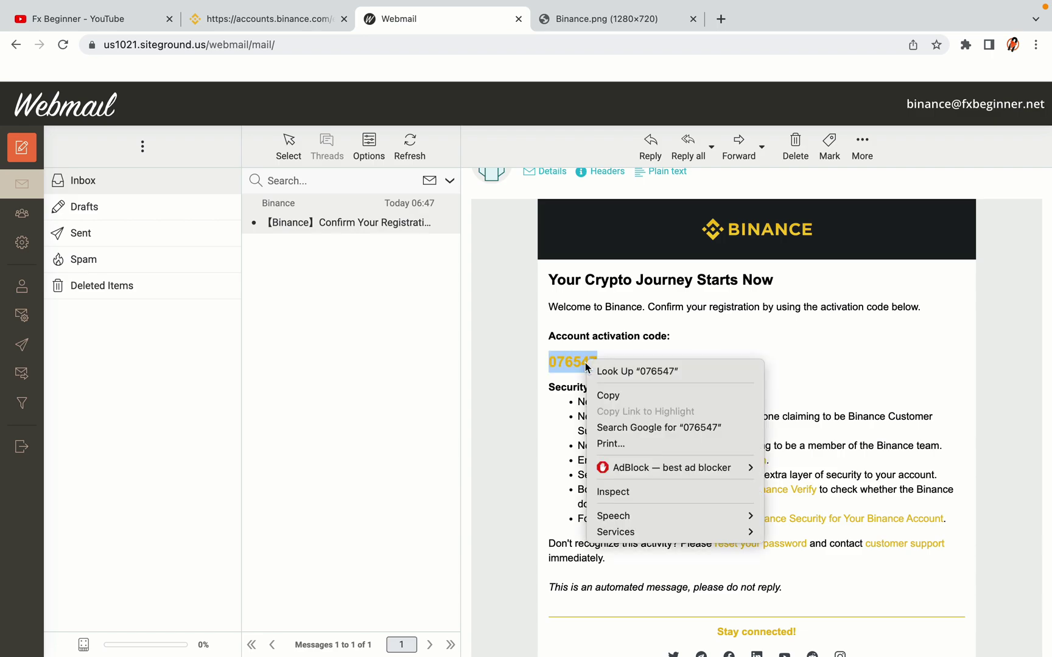
pyautogui.click(609, 395)
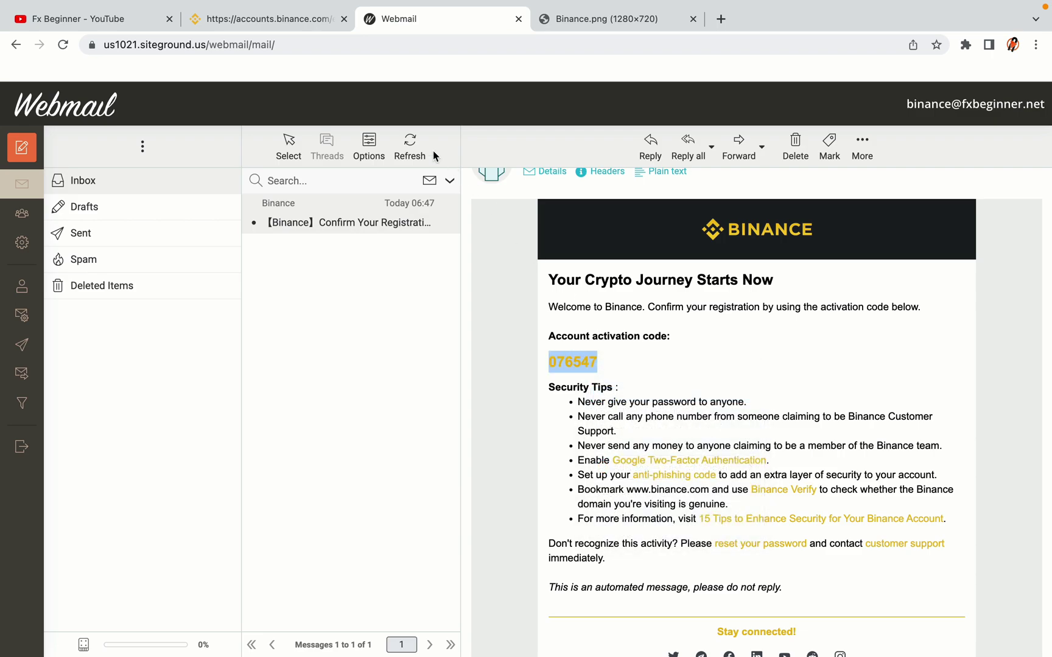
pyautogui.click(274, 18)
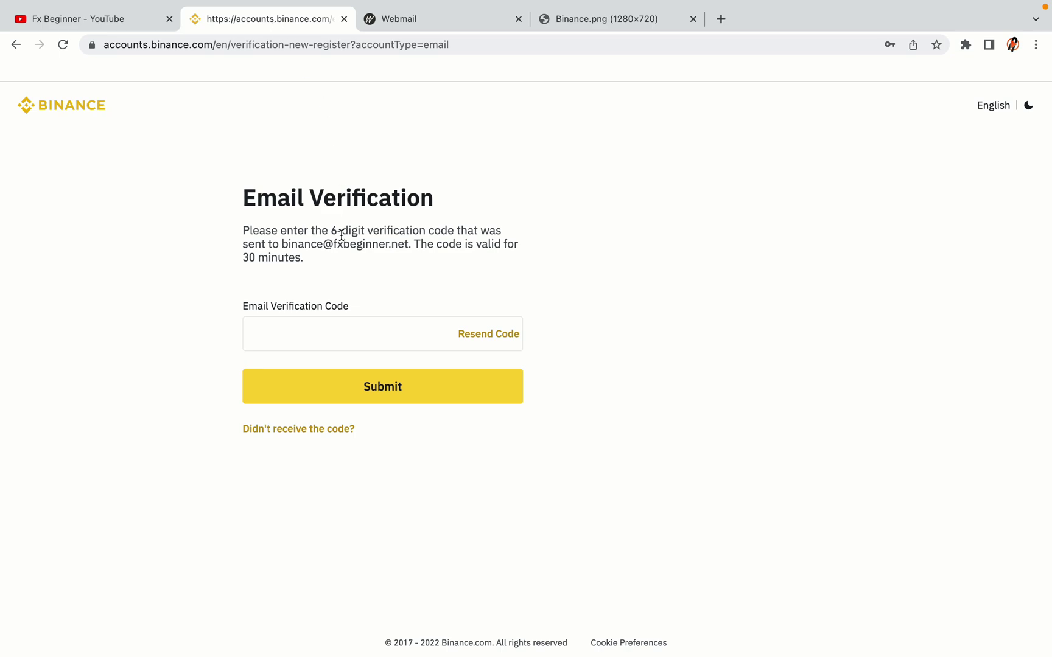
pyautogui.click(279, 333)
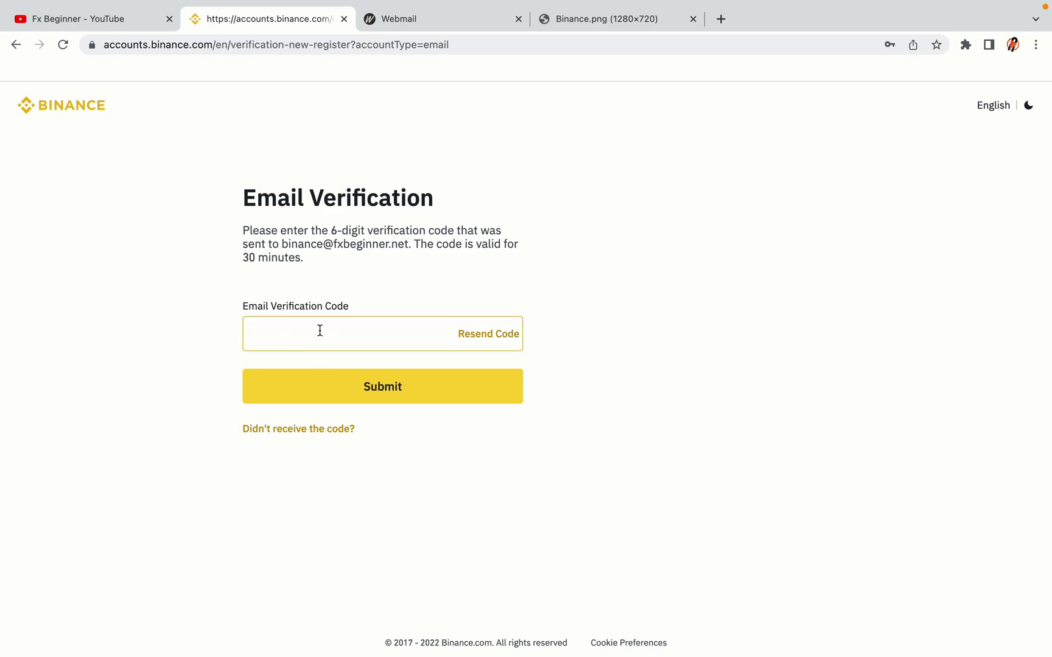
pyautogui.hotkey('ctrl', 'v')
pyautogui.click(186, 315)
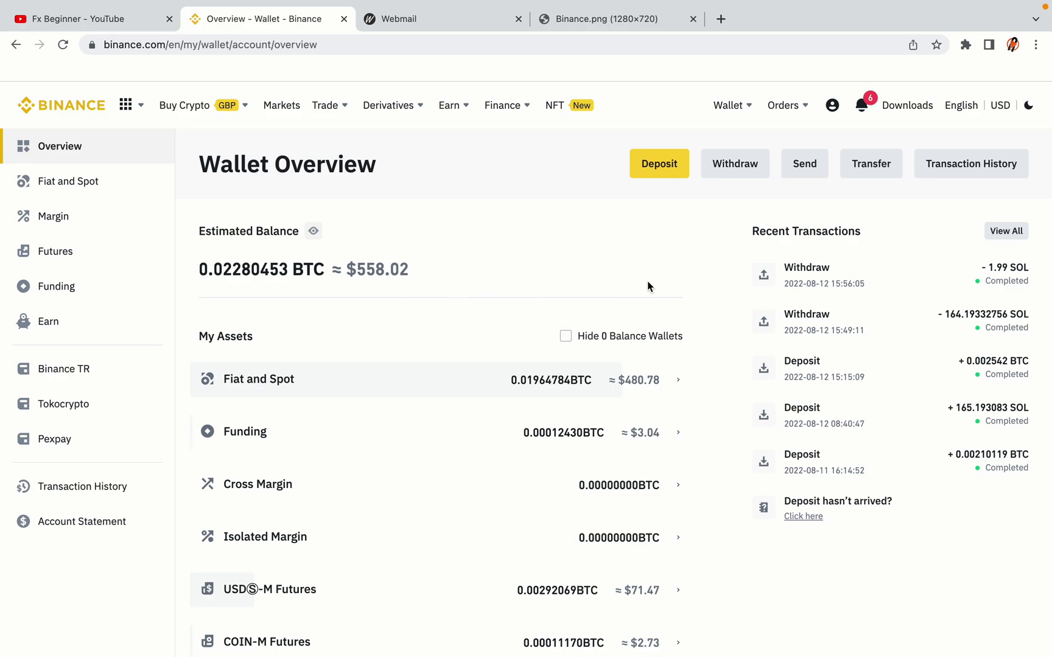
pyautogui.scroll(-3, 648, 286)
pyautogui.scroll(-3, 648, 287)
pyautogui.scroll(-2, 648, 286)
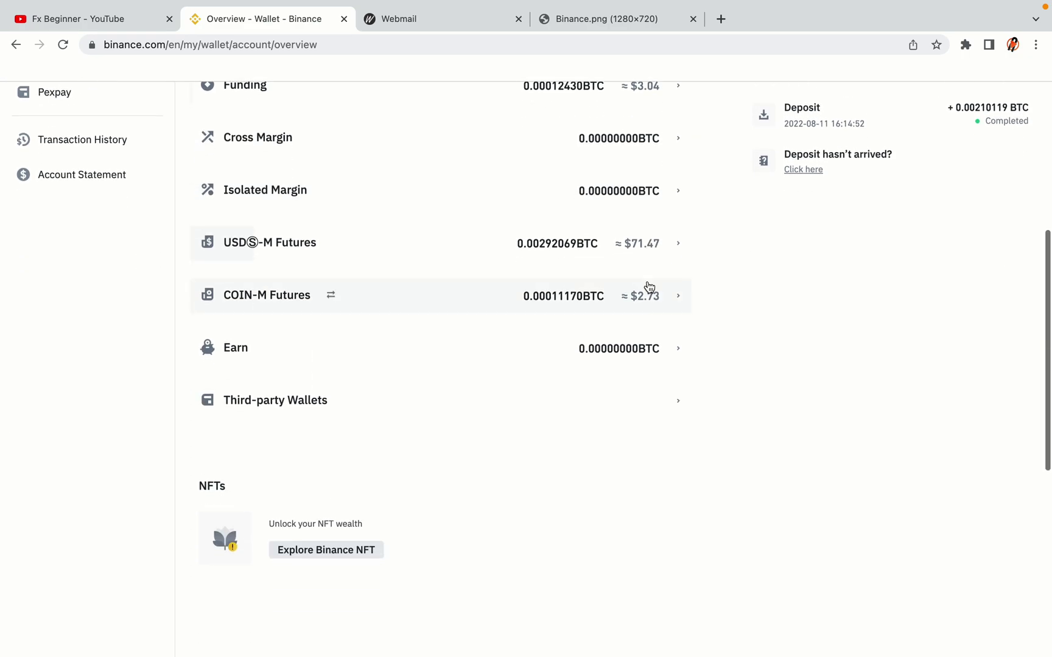
pyautogui.scroll(2, 649, 286)
pyautogui.scroll(5, 649, 286)
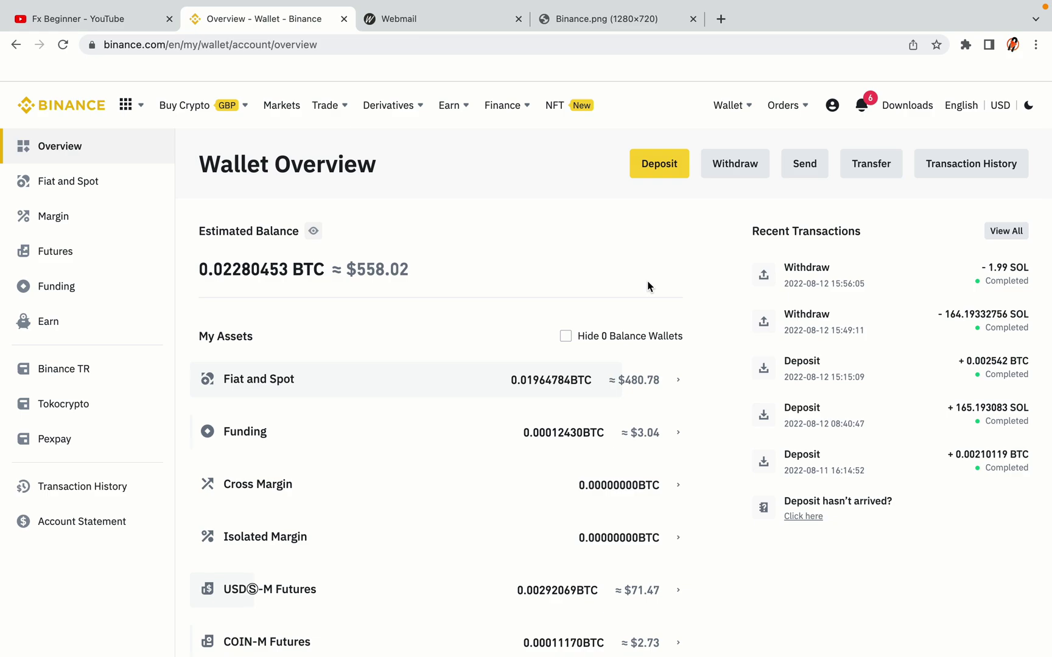